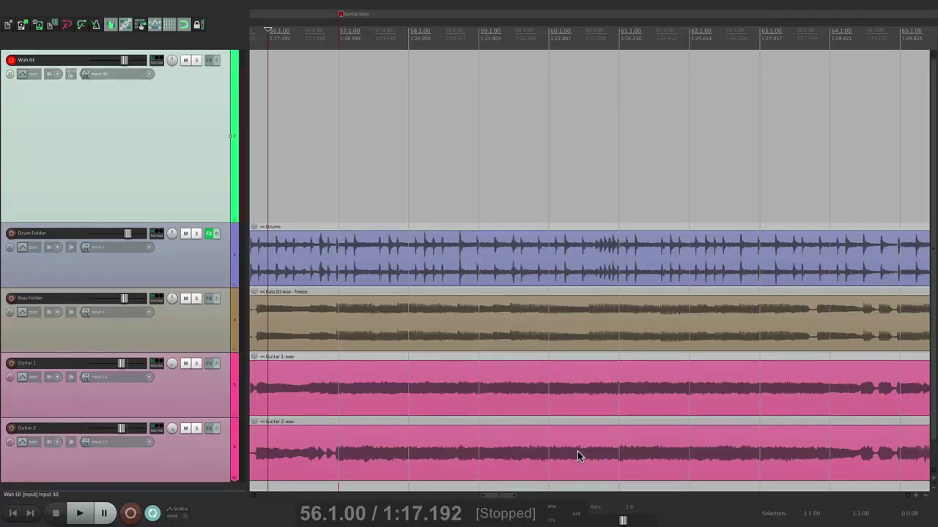
Show the project's Audio folder over the project, and record and undo a take on the Wah Gt track from measure 56
key("super+Tab")
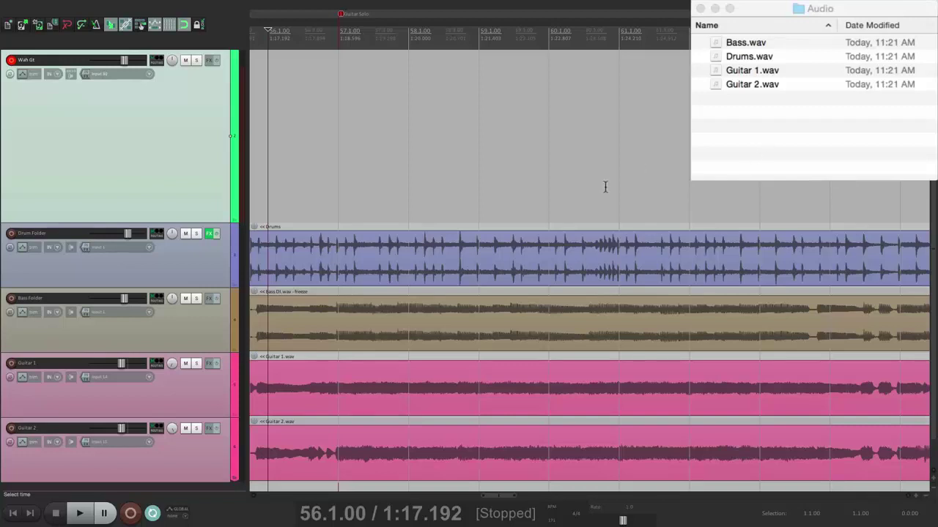
key("super+r")
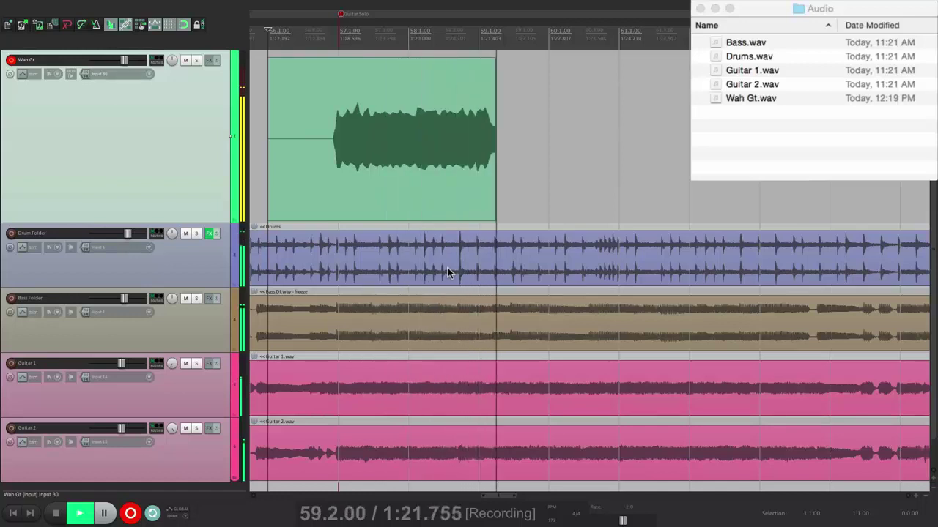
key("space")
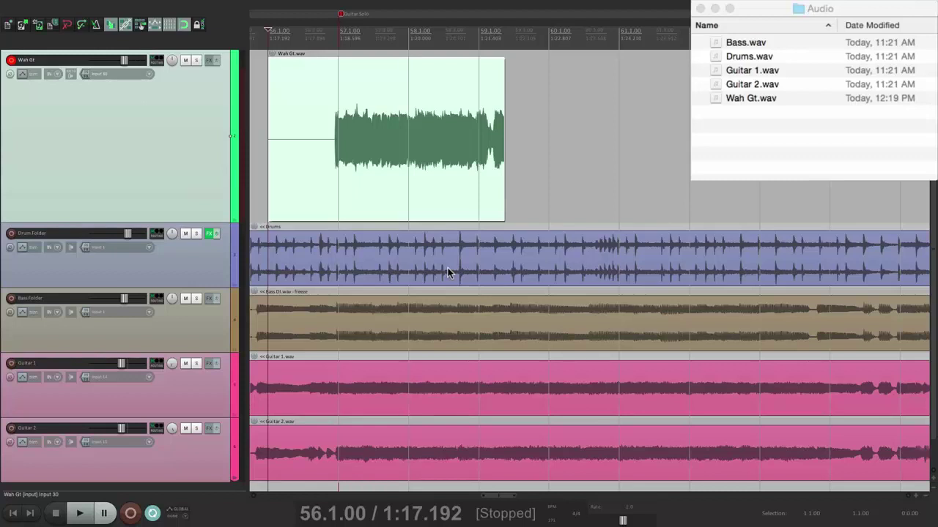
key("super+z")
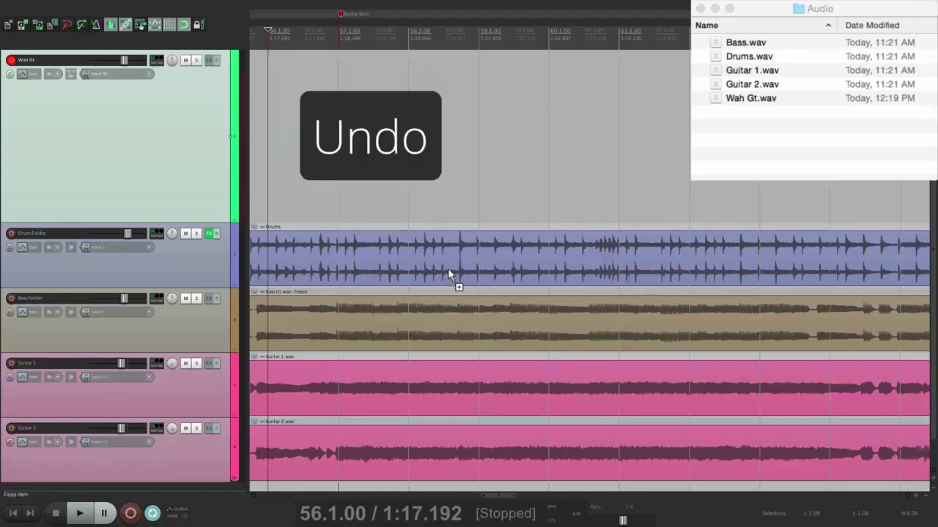
Record two more short takes on the Wah Gt track from measure 56, undoing each one after stopping
key("super+r")
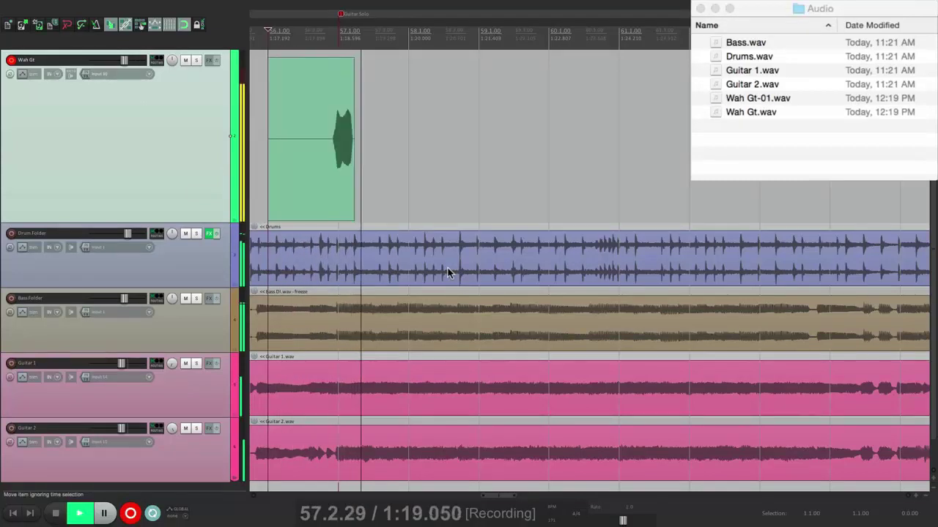
key("space")
key("super+z")
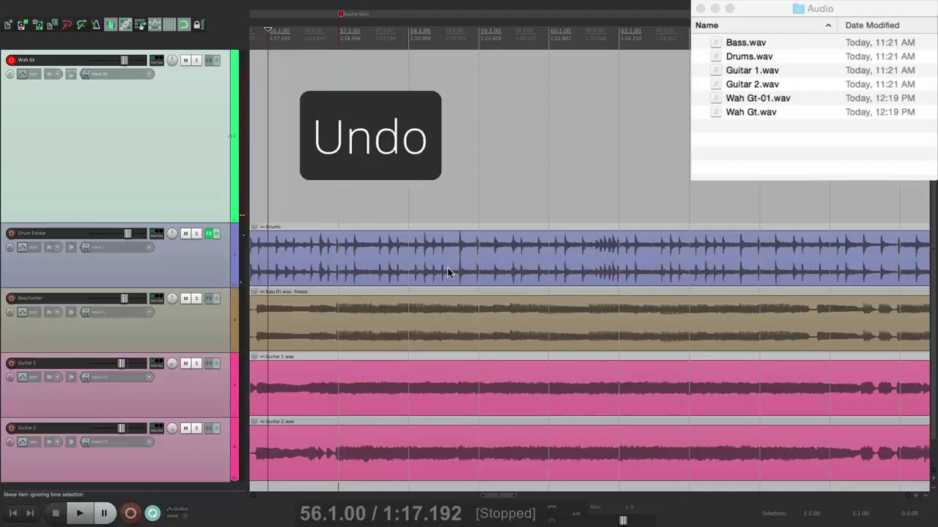
key("super+r")
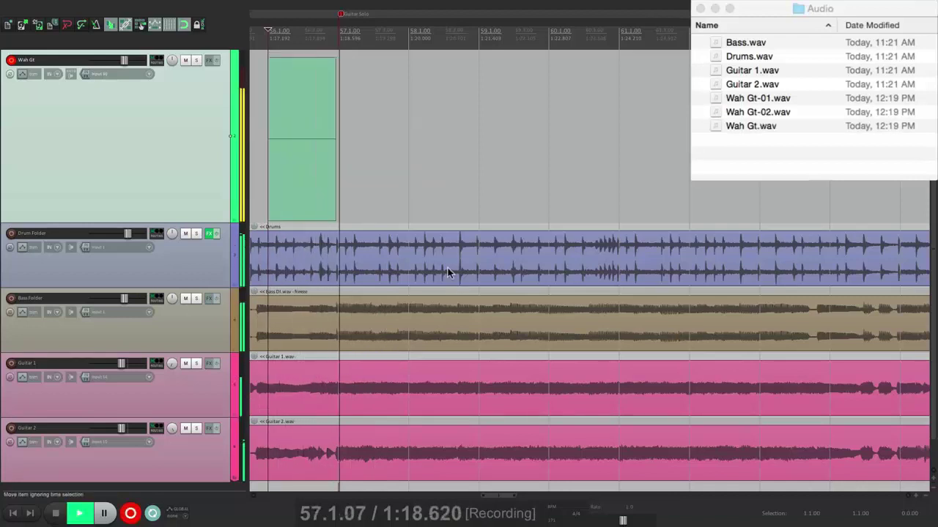
key("space")
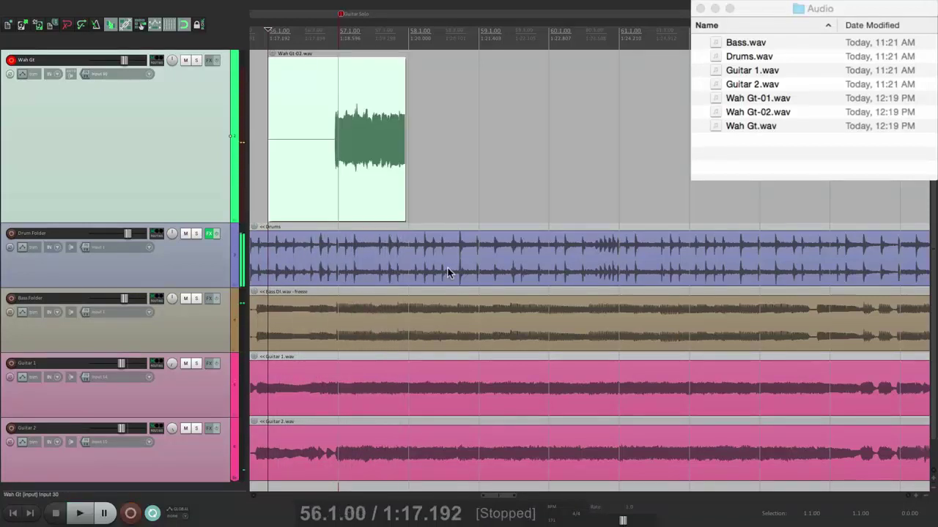
key("super+z")
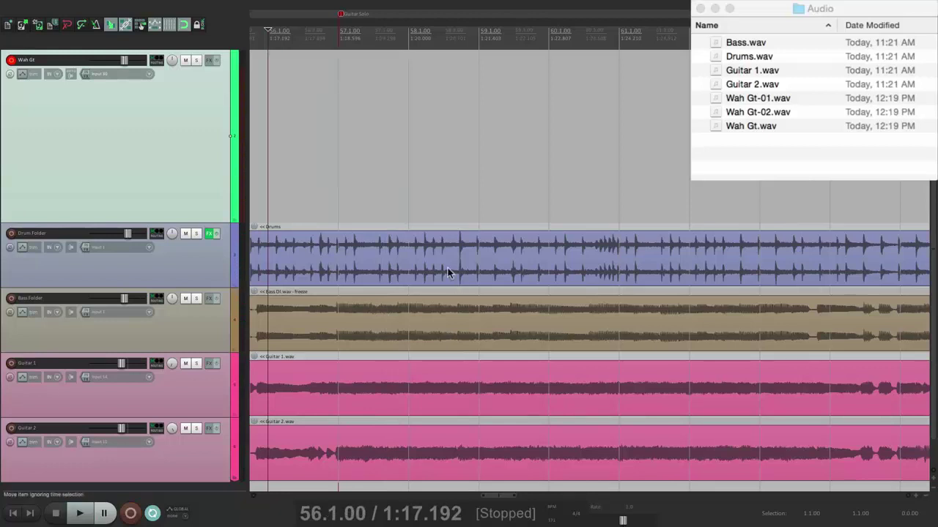
Clean the current project directory by sending the unused files Wah Gt-01.wav and Wah Gt-02.wav to the trash
left_click(786, 105)
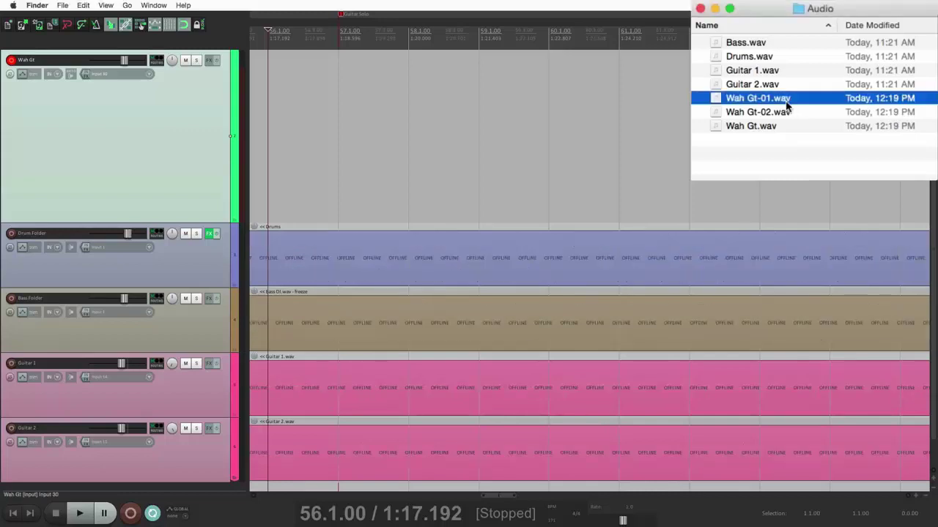
left_click(330, 36)
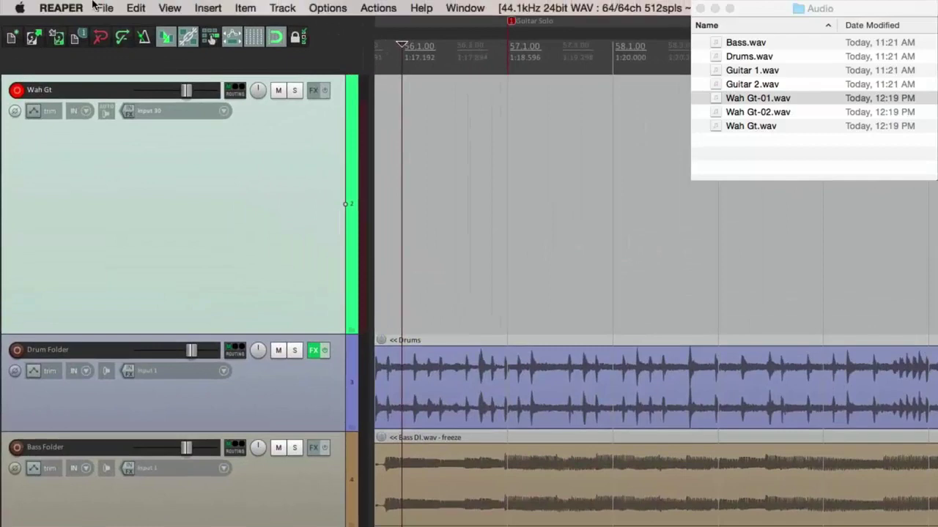
left_click(105, 8)
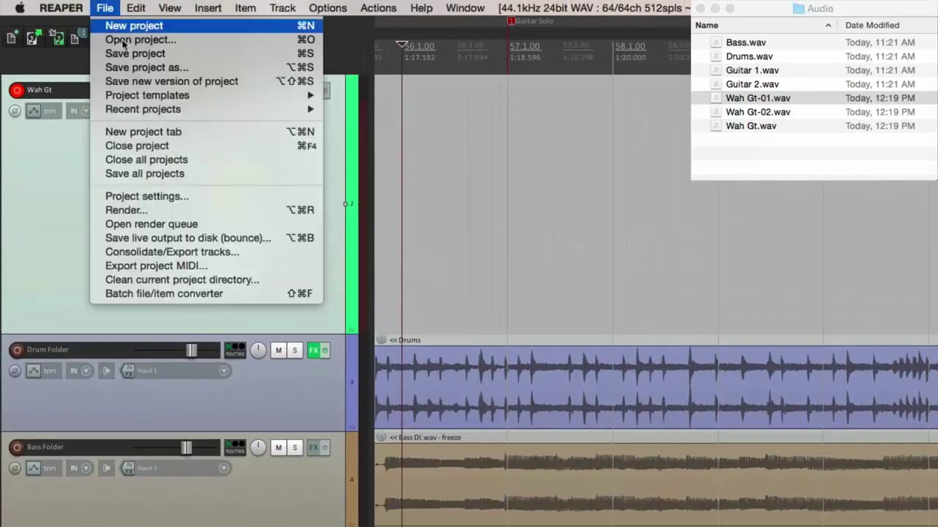
left_click(102, 283)
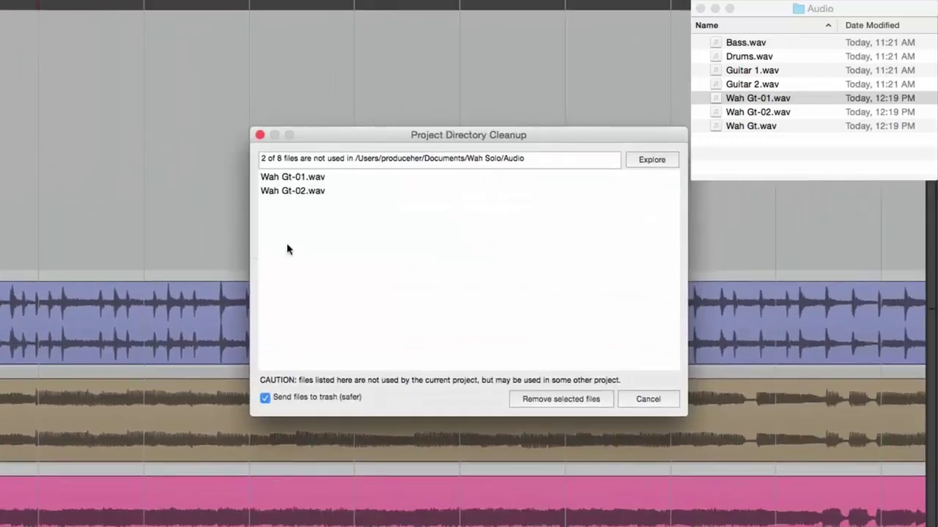
left_click(337, 179)
left_click(366, 192, "shift")
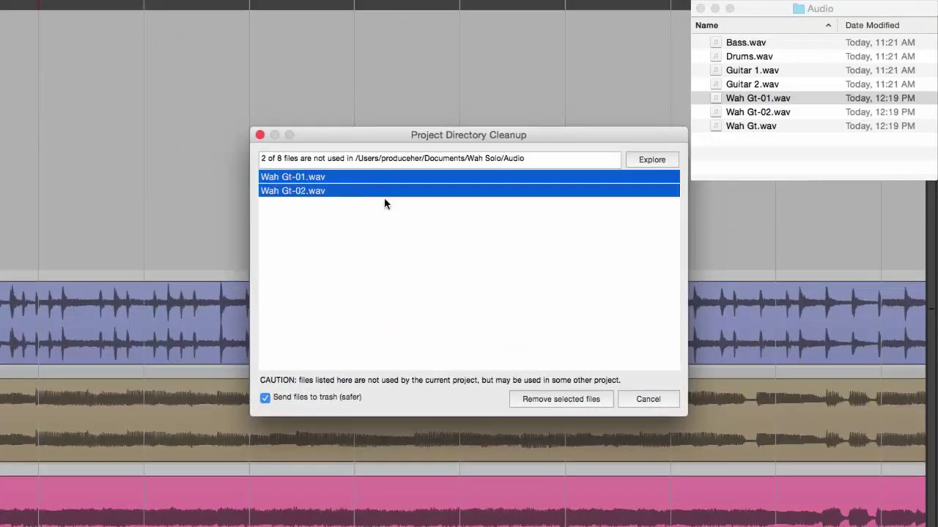
left_click(539, 399)
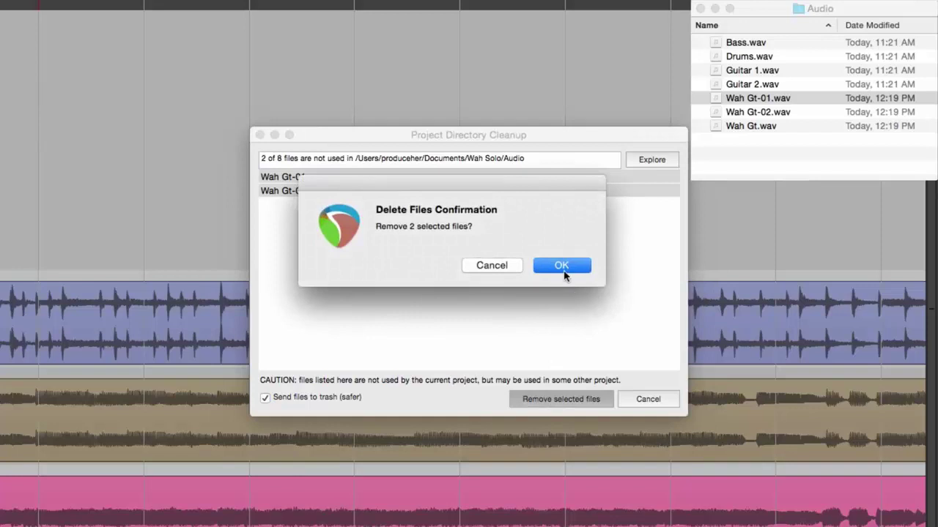
left_click(561, 265)
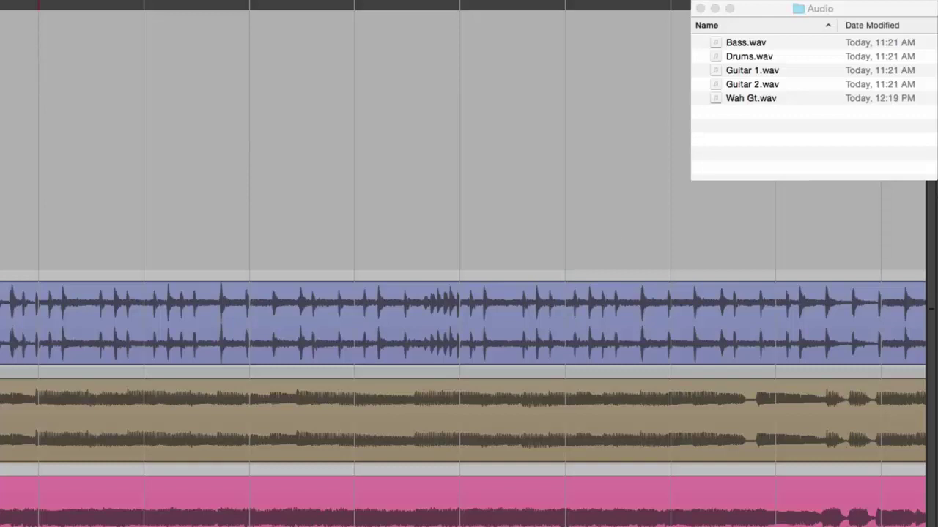
In Finder, move the leftover Wah Gt.wav from the Audio folder to the trash
left_click(722, 123)
left_click(742, 102)
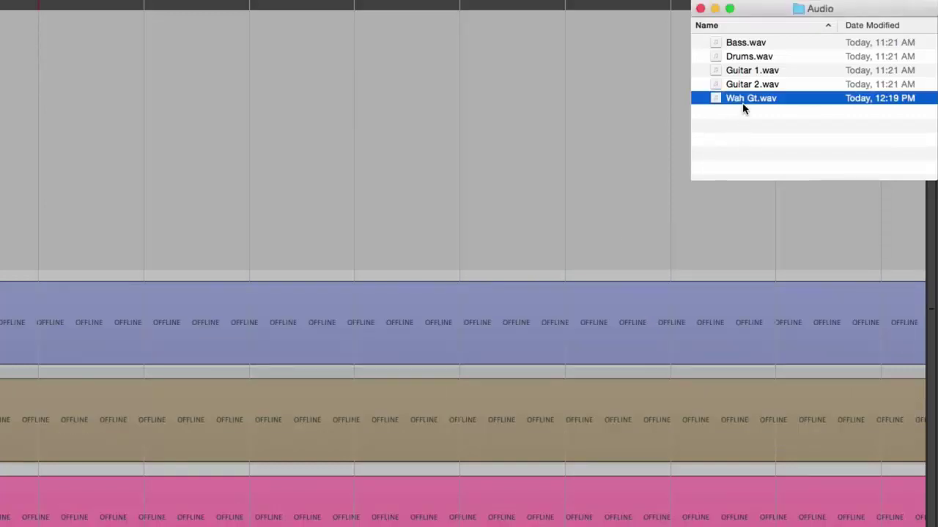
key("super+BackSpace")
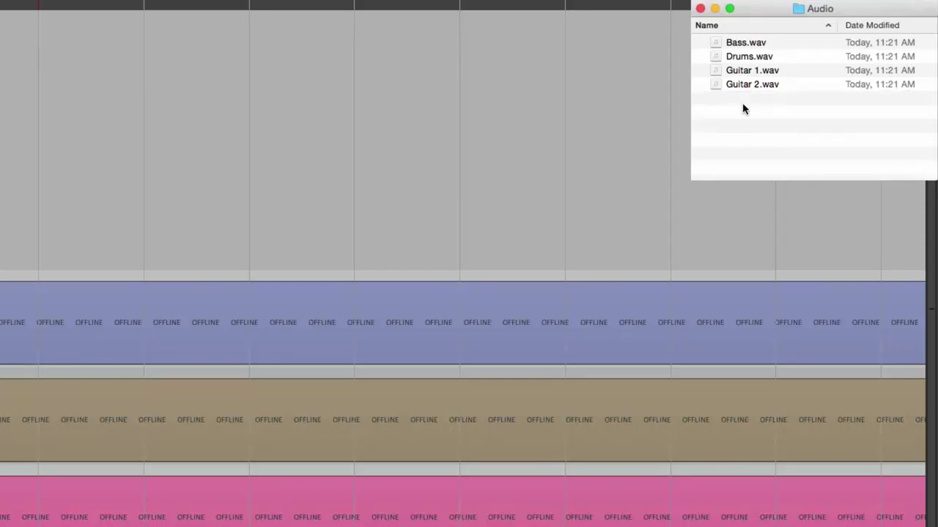
Back in REAPER, filter the action list for "stop delete" and select Transport: Stop (DELETE all recorded media)
left_click(339, 158)
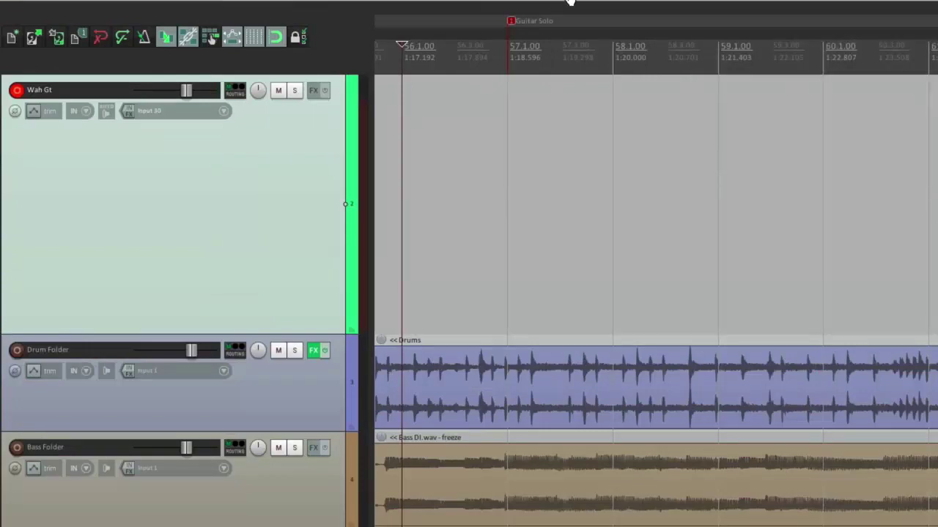
mouse_move(500, 6)
left_click(378, 7)
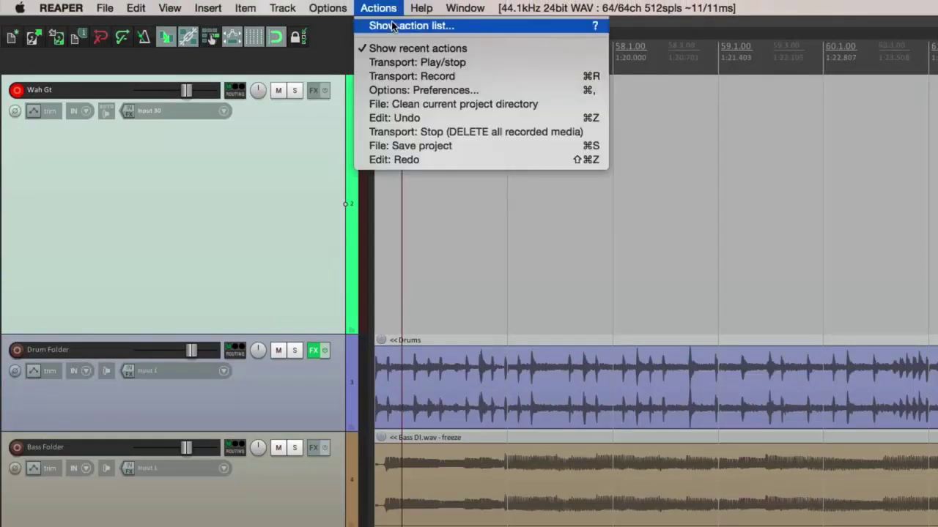
left_click(392, 26)
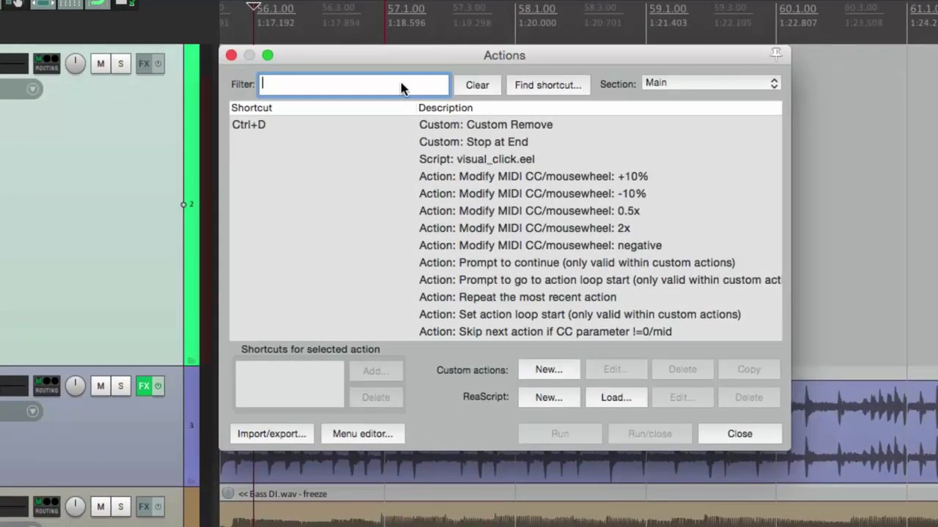
type("stop delete")
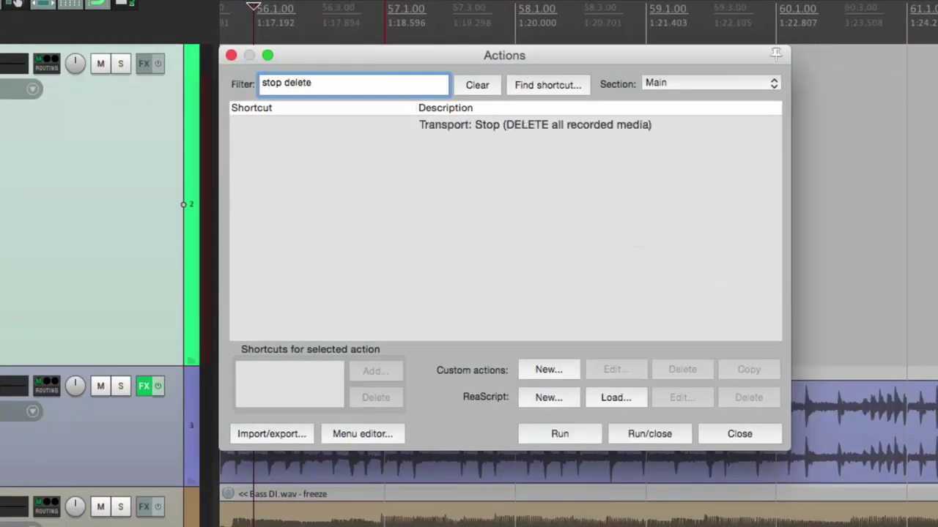
left_click(451, 127)
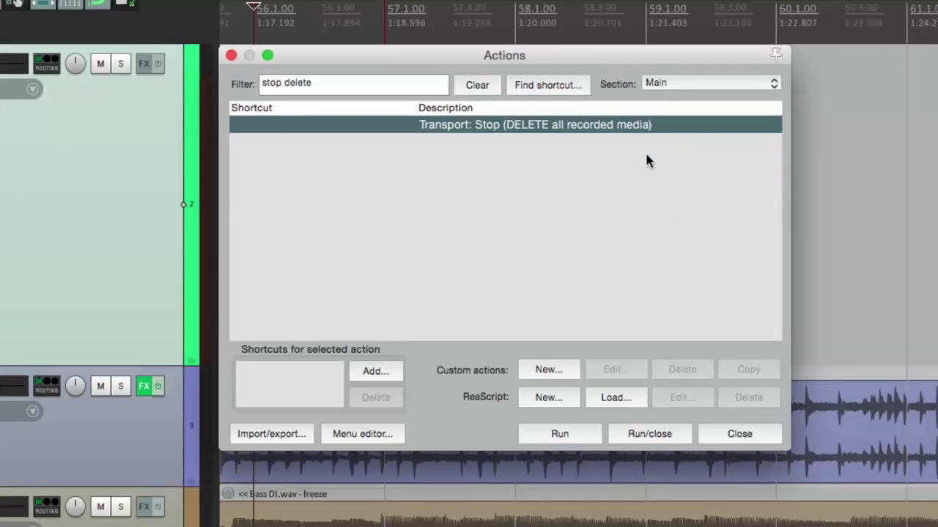
Assign the shortcut Ctrl+Space to the selected Transport: Stop (DELETE all recorded media) action and close the action list
left_click(372, 373)
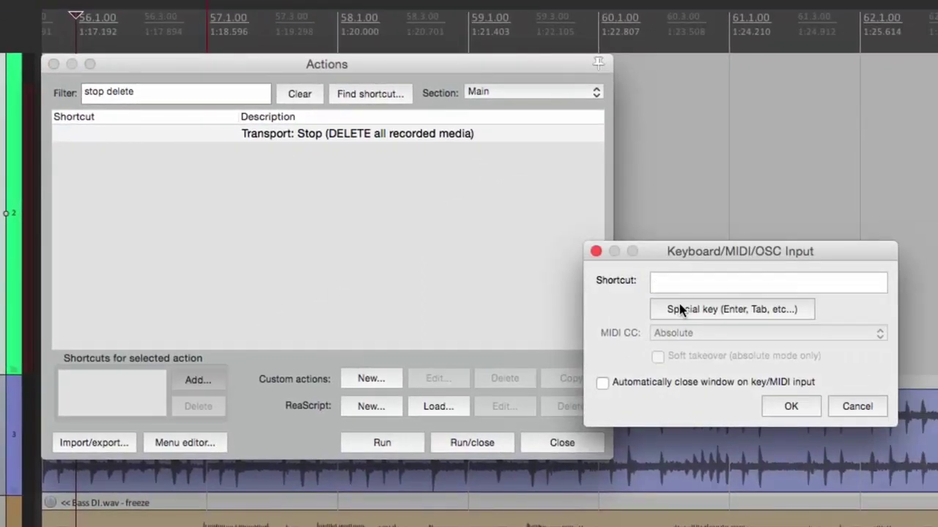
key("ctrl+space")
left_click(797, 411)
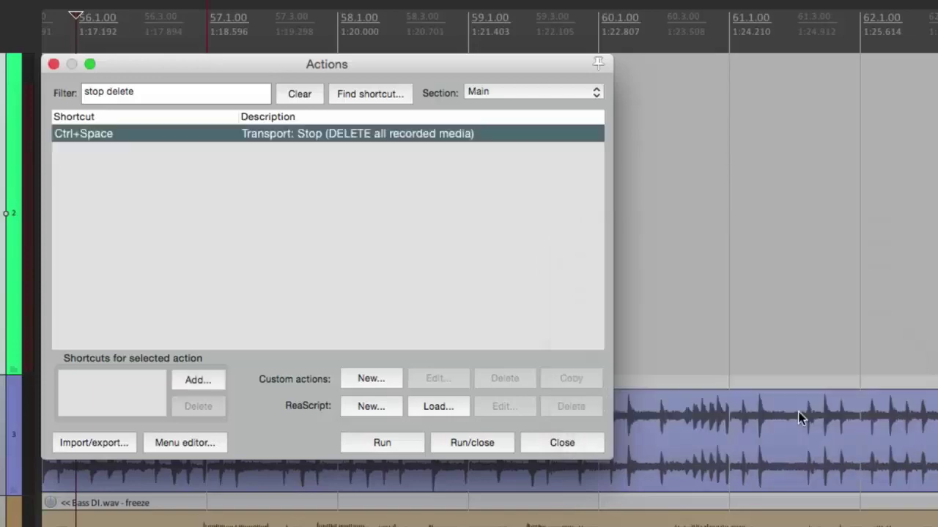
left_click(561, 443)
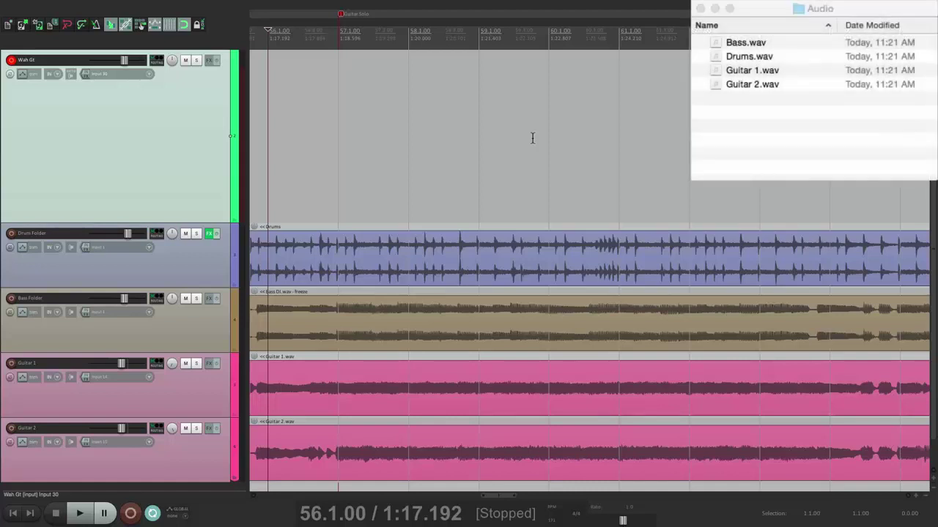
Test the new shortcut by recording two takes on the Wah Gt track and stopping each with its recorded media deleted
key("ctrl+r")
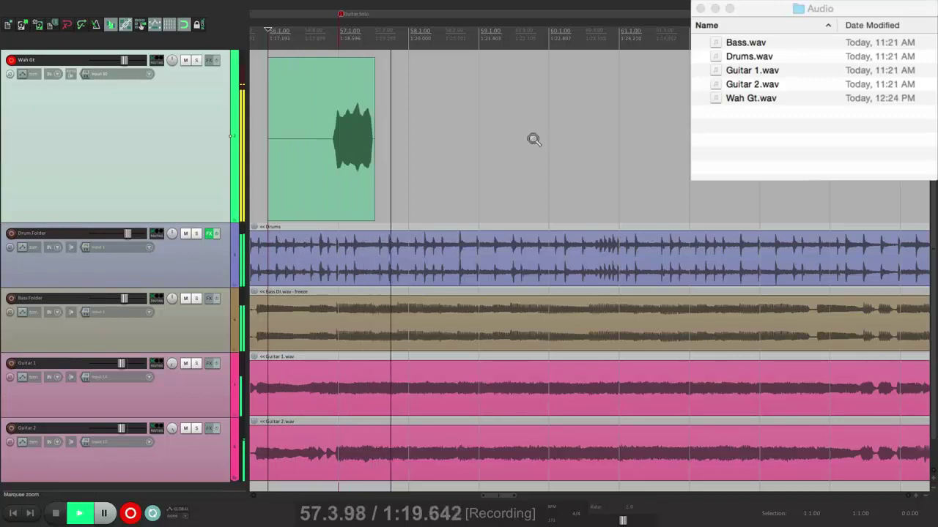
key("ctrl+Delete")
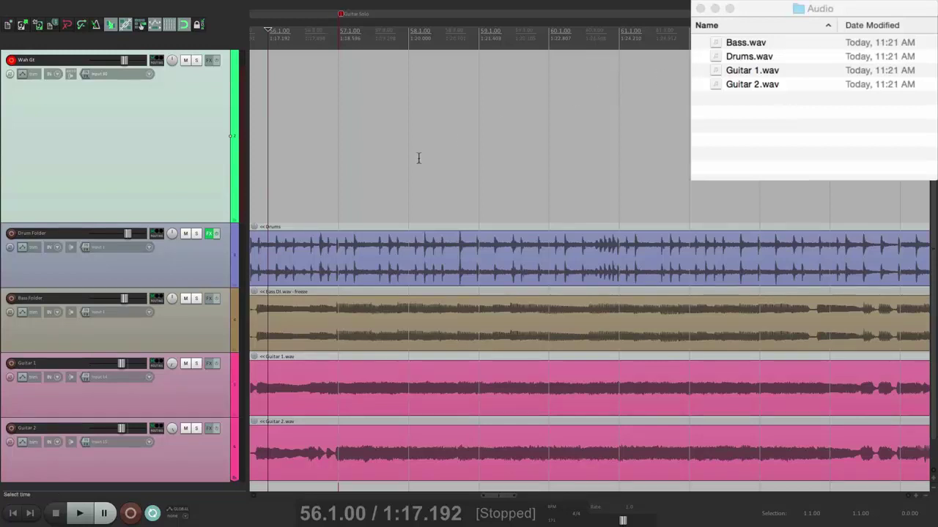
key("ctrl+r")
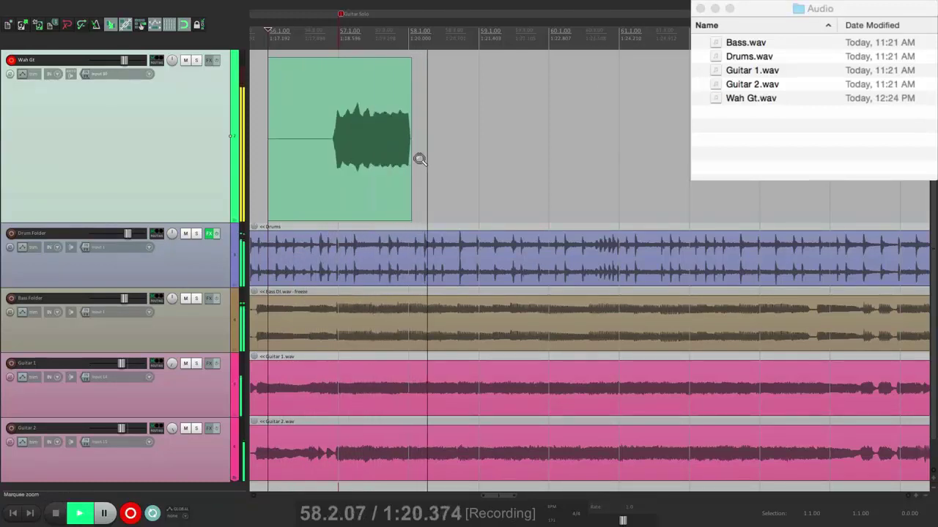
key("ctrl+BackSpace")
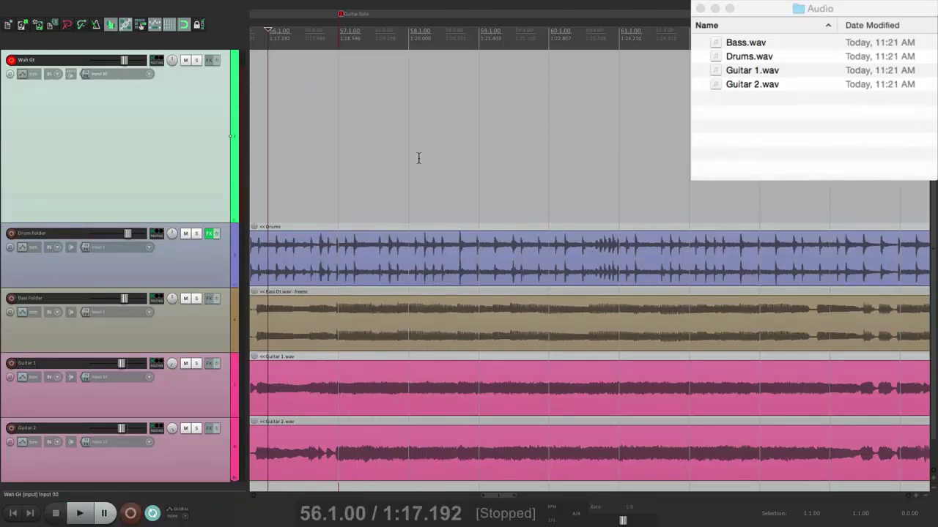